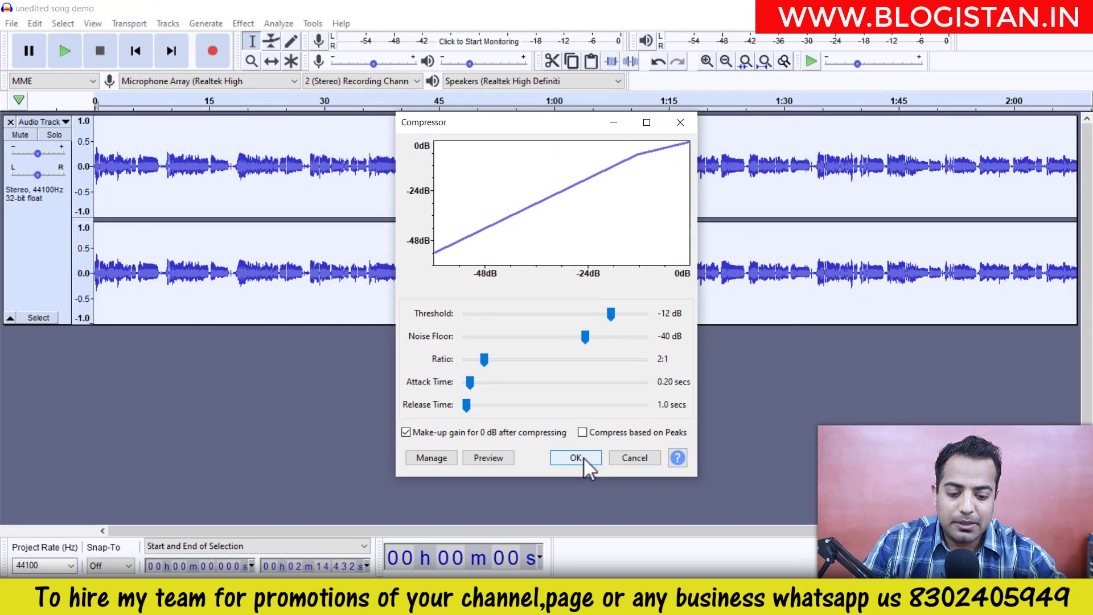
Step: Compress the track at -12 dB threshold and 2:1 ratio, and apply a Soft Limit to -3 dB with 4 dB left gain and 2 ms hold
left_click(577, 457)
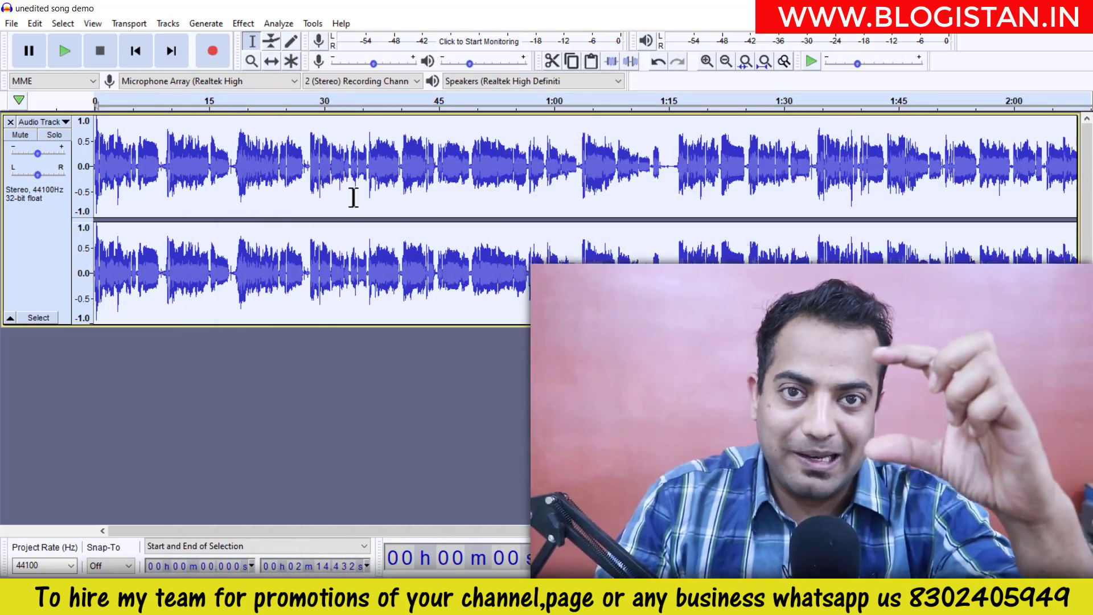
left_click(232, 24)
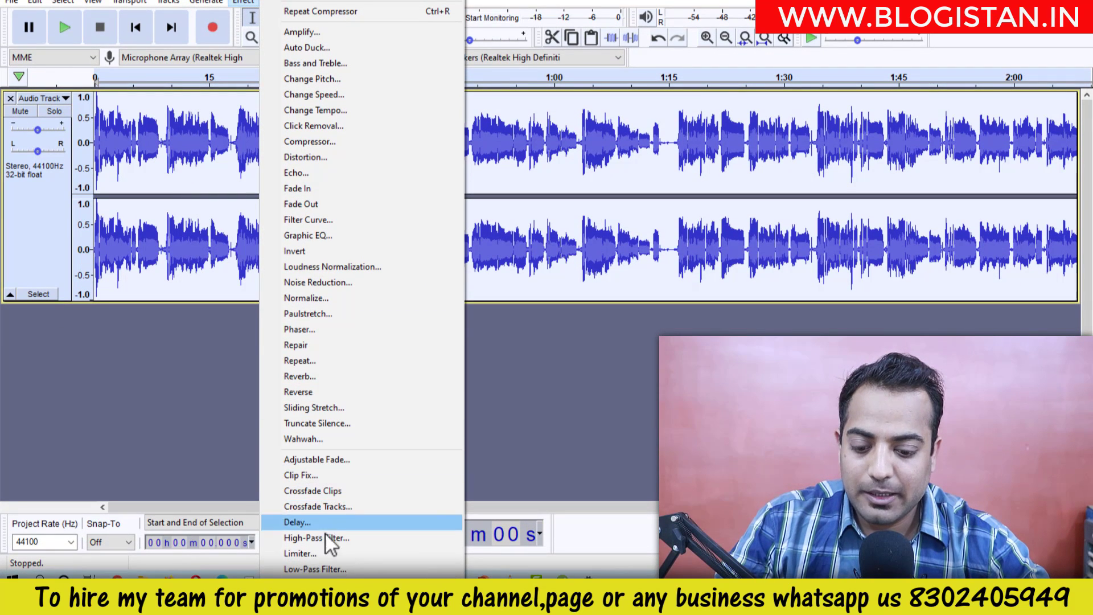
left_click(323, 567)
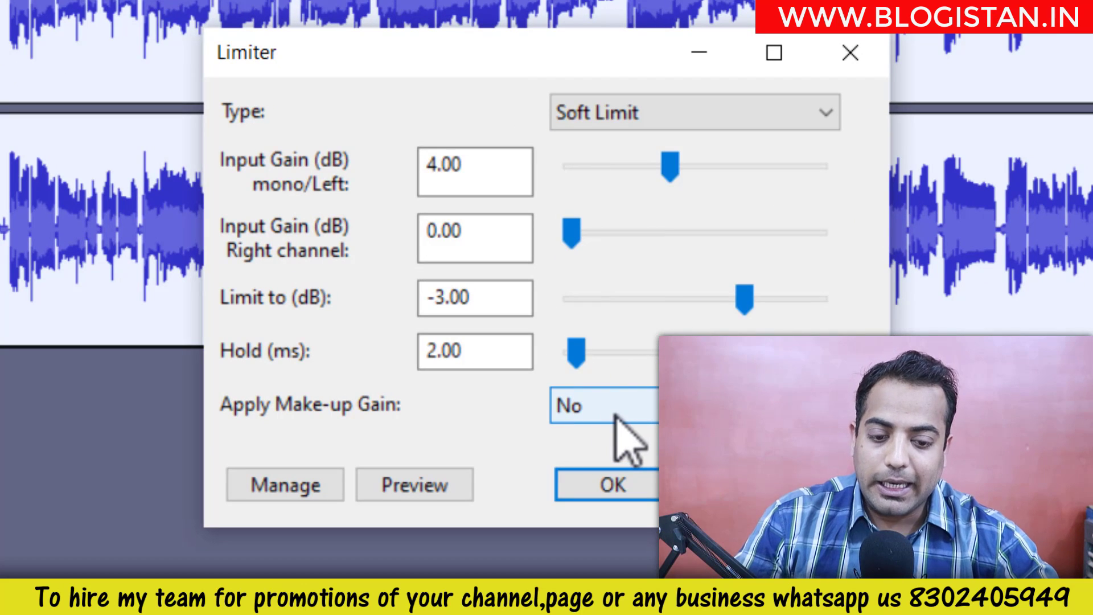
left_click(625, 483)
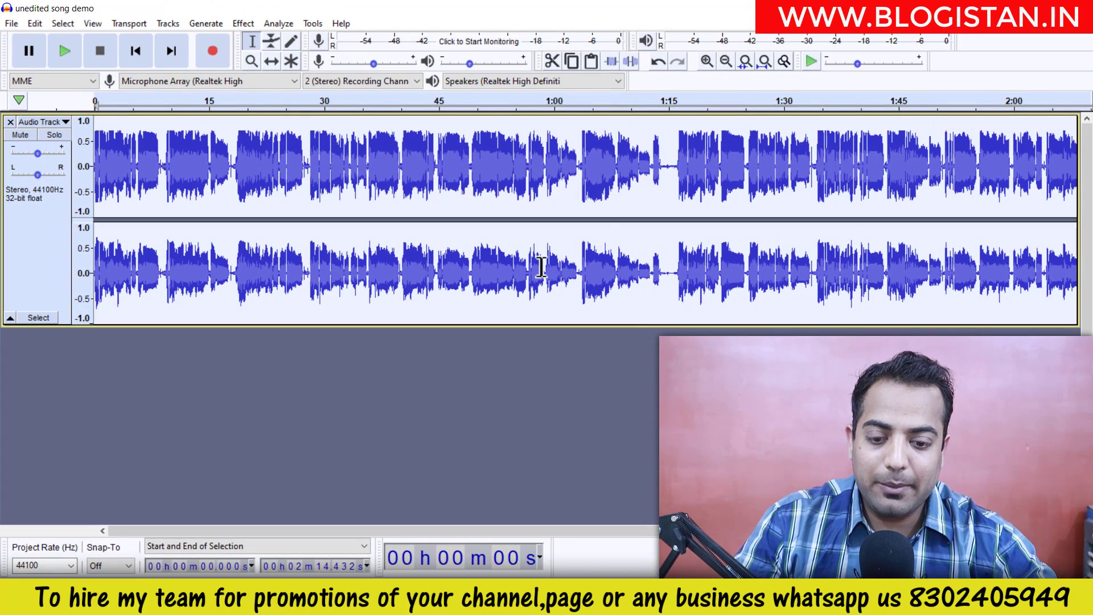
Step: Examine the limited waveform along the full length of the track, from its end back to its start
key("ctrl+3")
key("ctrl+3")
key("ctrl+3")
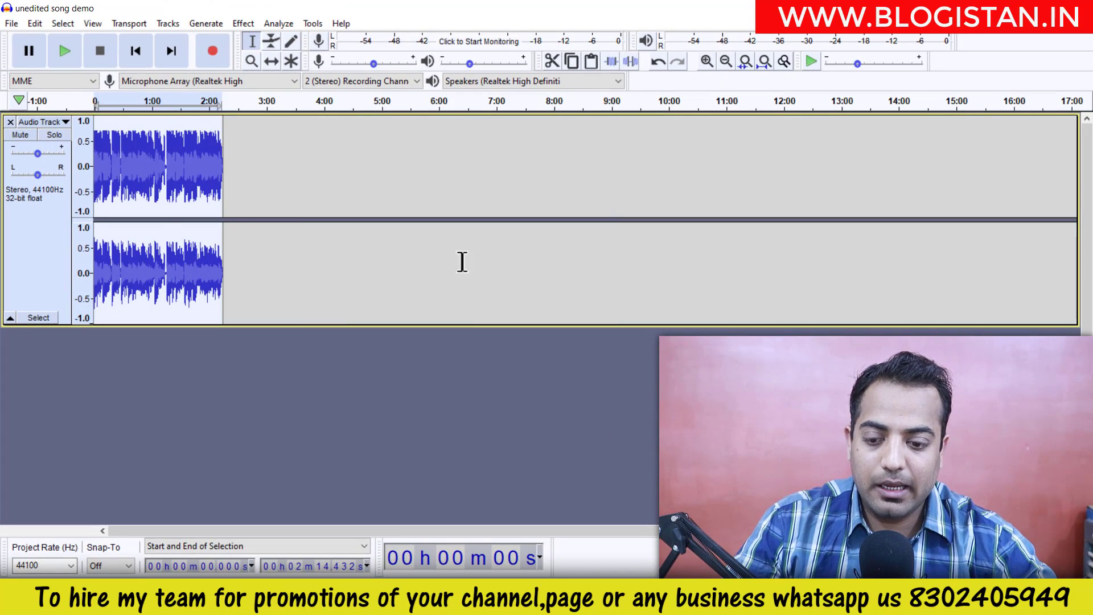
key("ctrl+1")
key("ctrl+1")
key("ctrl+1")
key("ctrl+1")
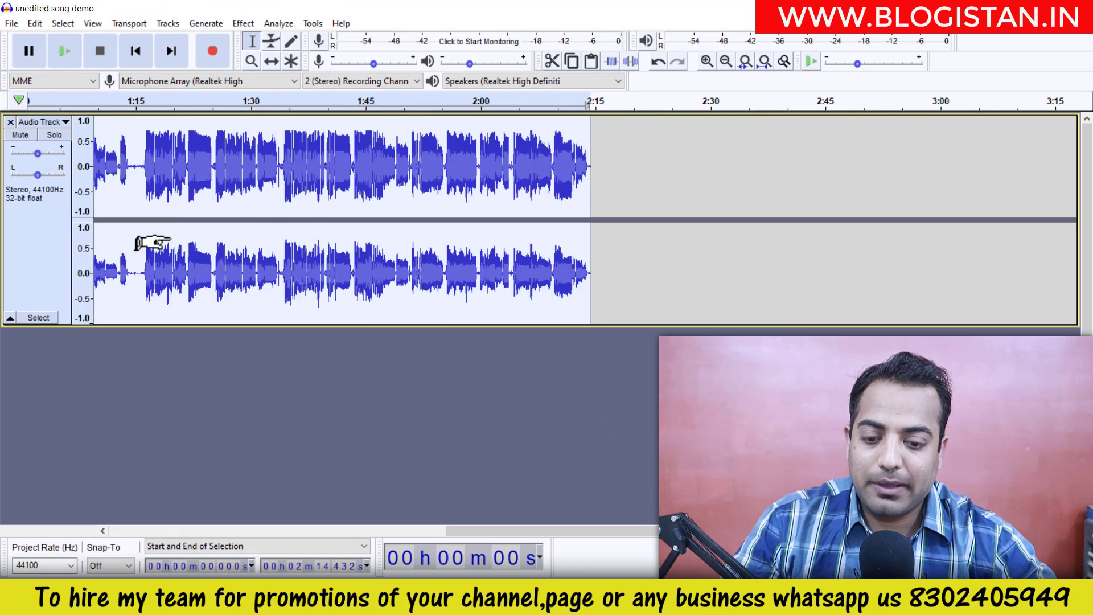
key("Home")
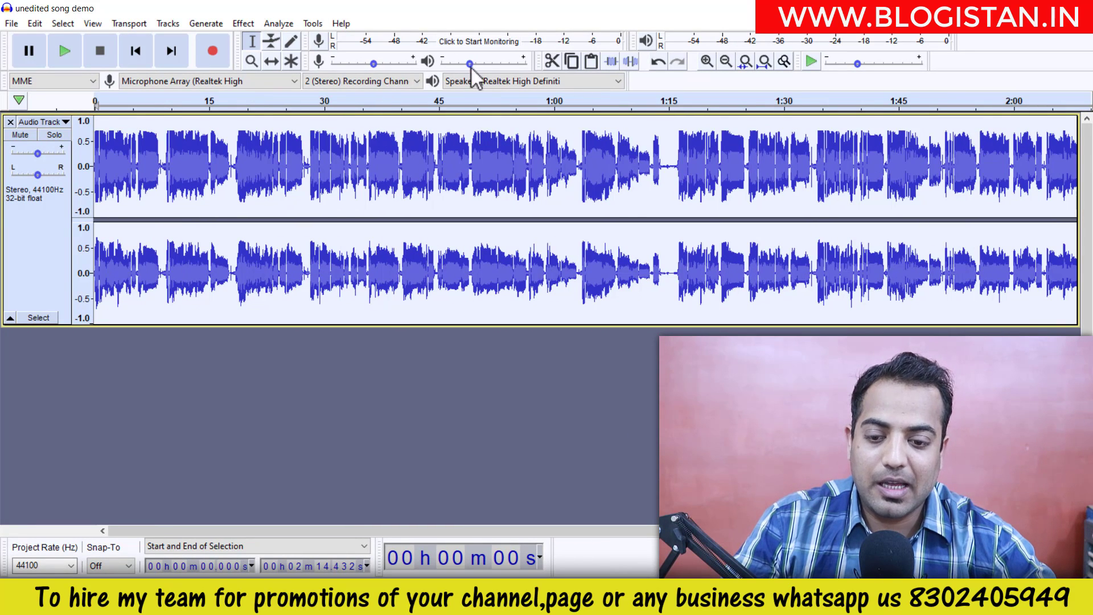
Step: Normalize the whole track to a peak amplitude of -1.0 dB, removing DC offset and keeping the stereo channels linked
left_click(245, 25)
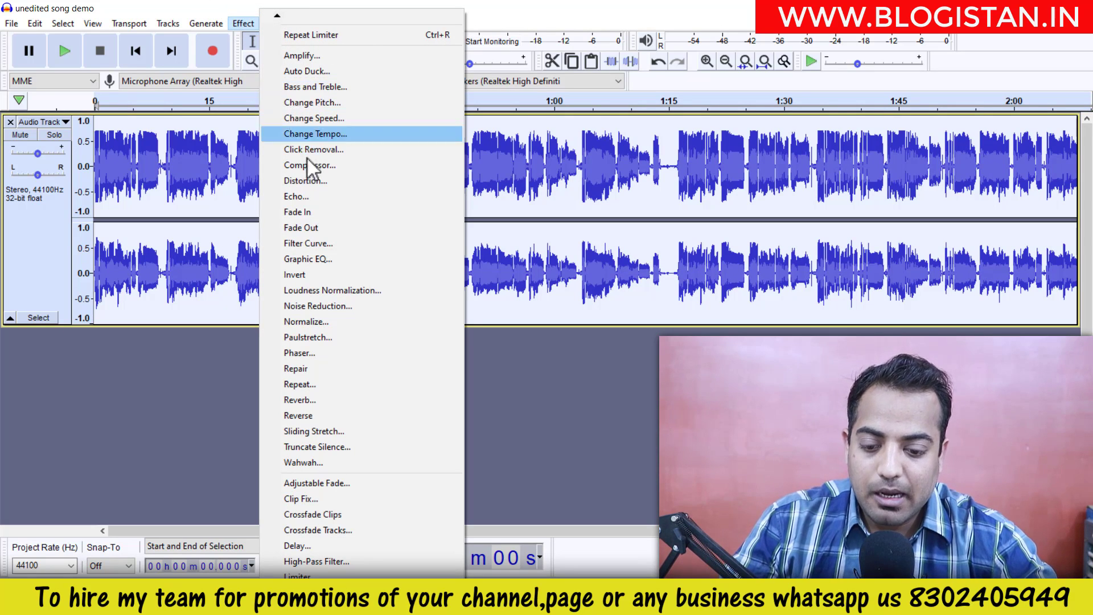
left_click(327, 320)
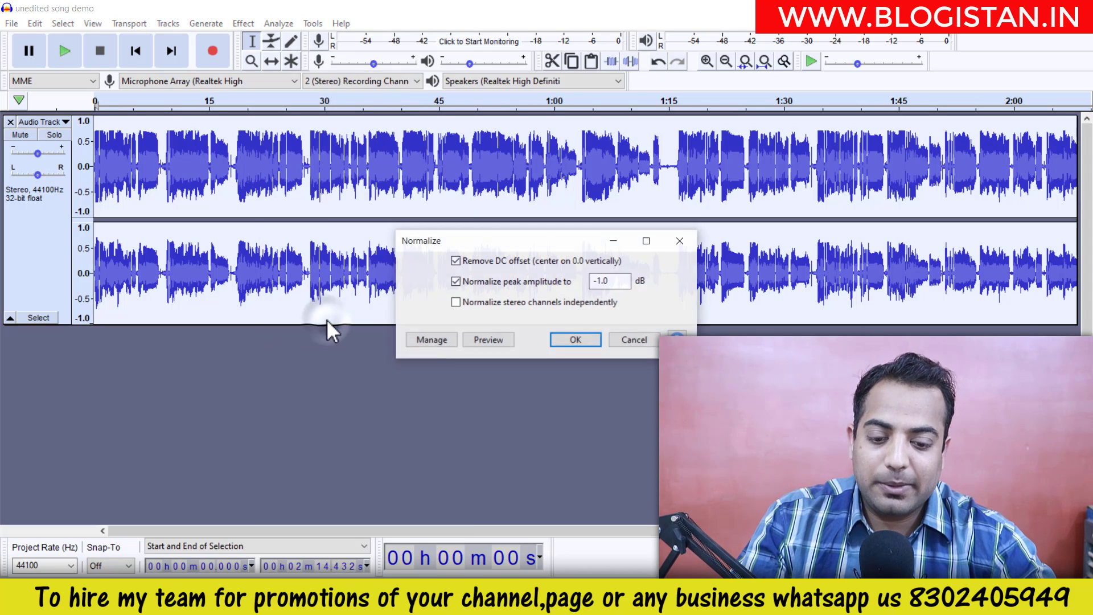
left_click(568, 334)
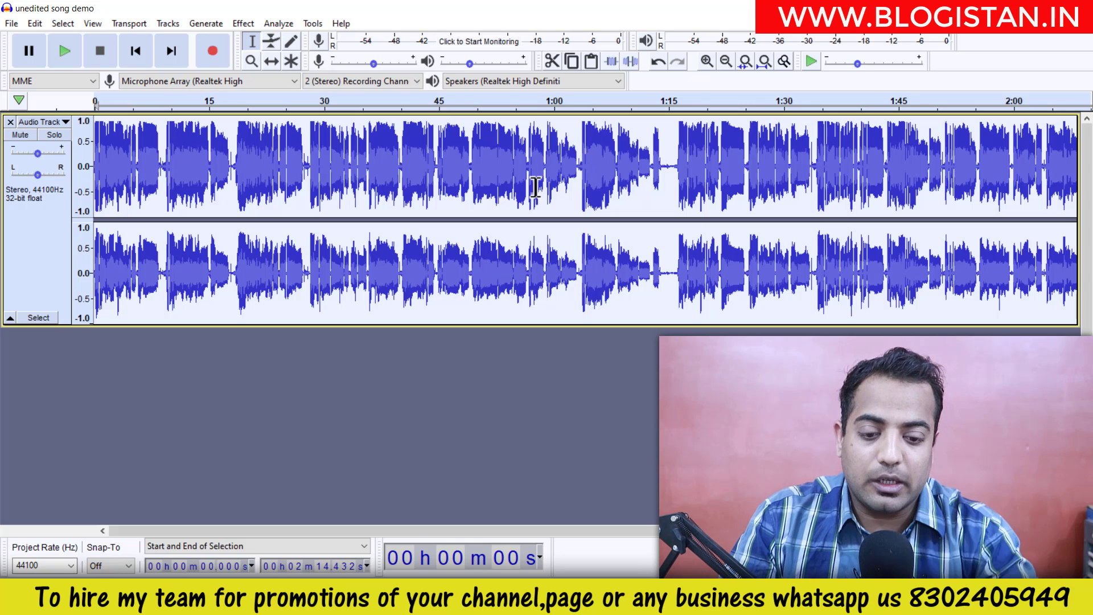
Step: Select and listen to the quiet gap from about 1:14.9 to 1:15.6, and capture it as the noise profile
scroll(847, 185, "right", 5)
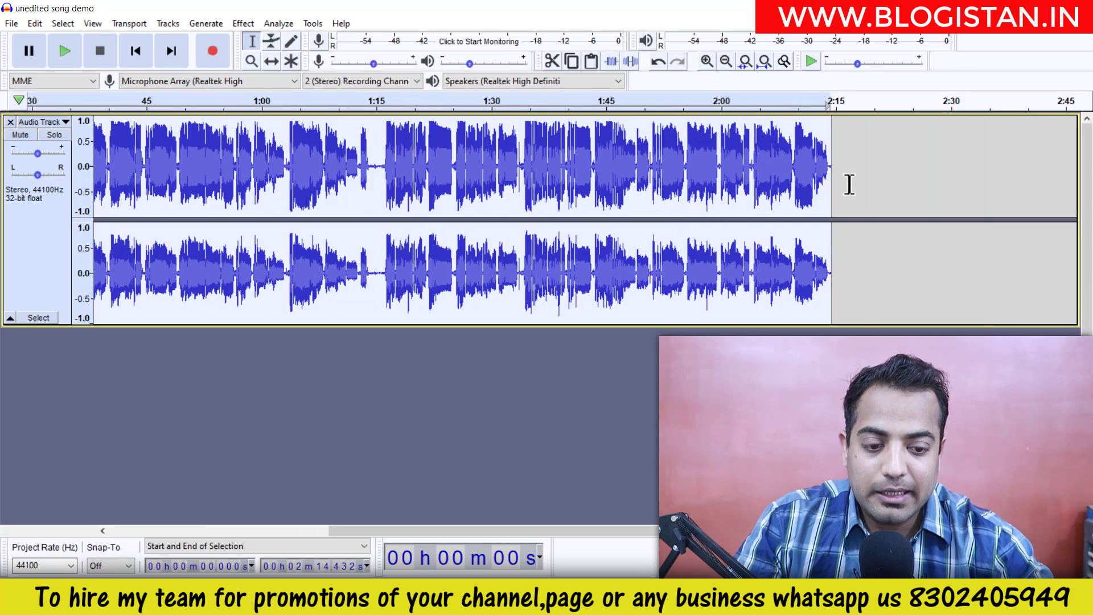
scroll(845, 184, "left", 5)
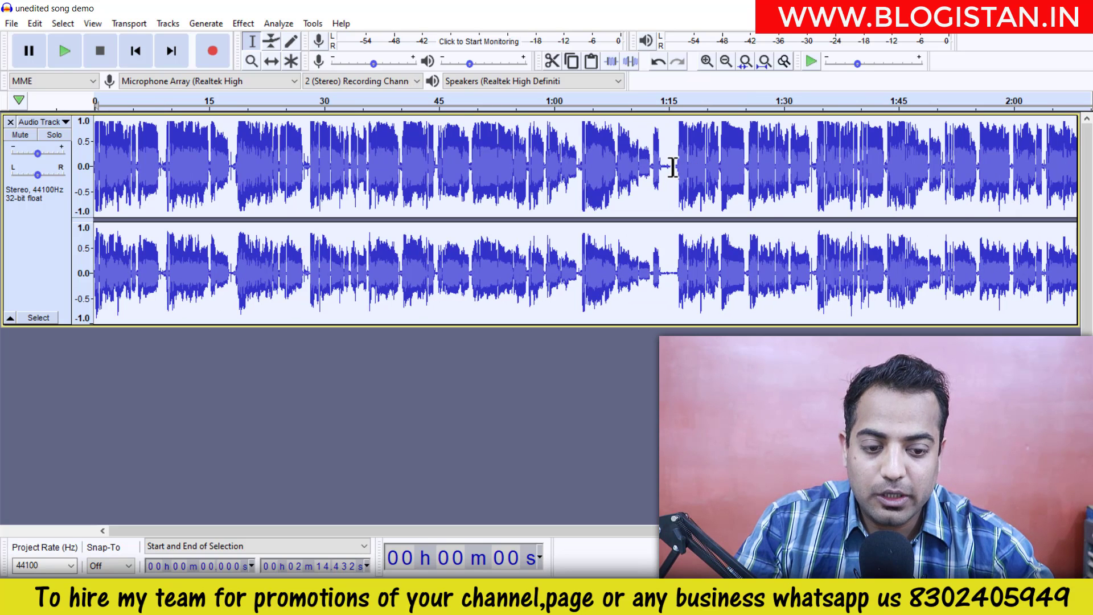
key("space")
scroll(673, 166, "up", 5)
key("space")
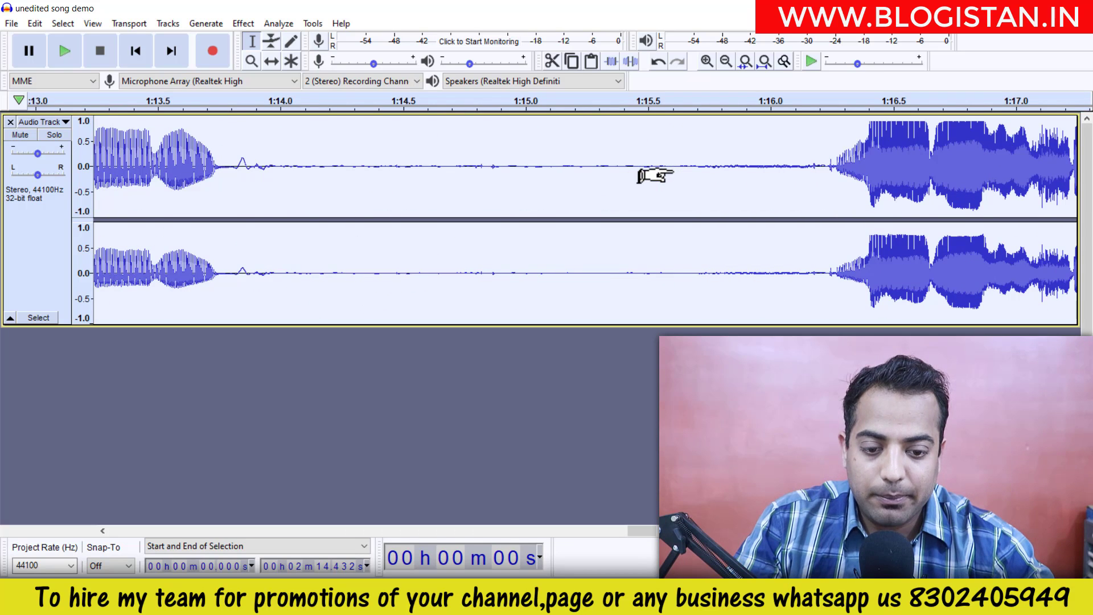
left_click_drag(506, 166, 681, 194)
key("space")
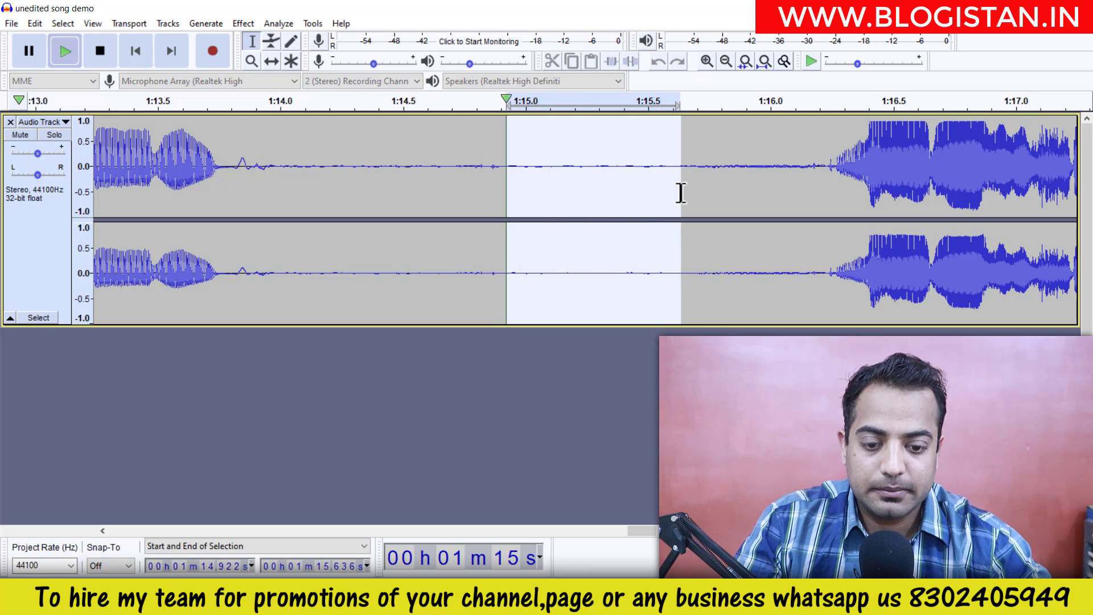
key("space")
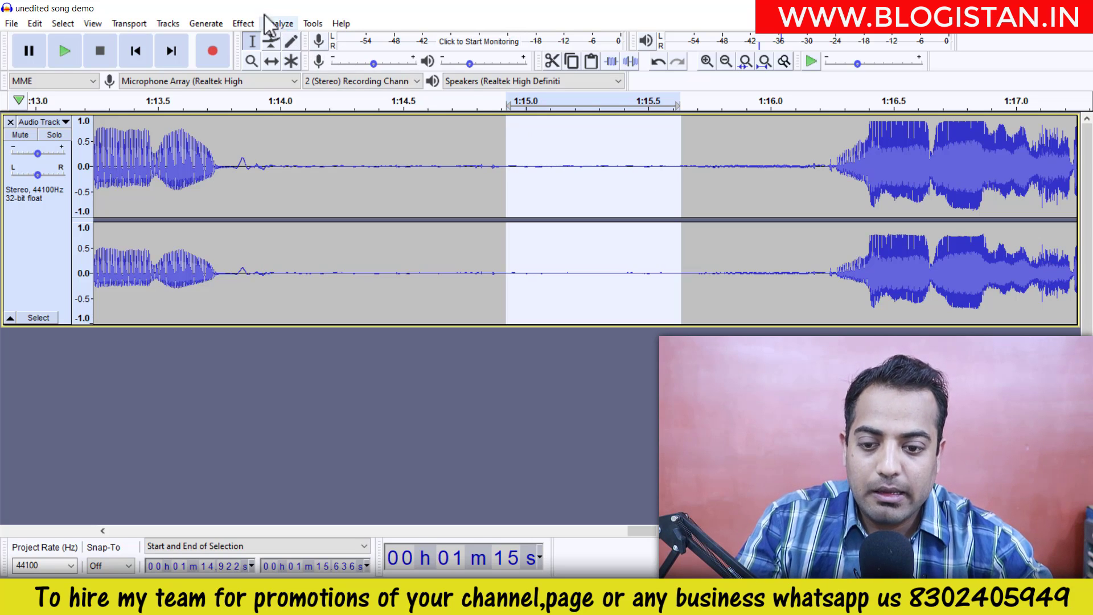
left_click(244, 24)
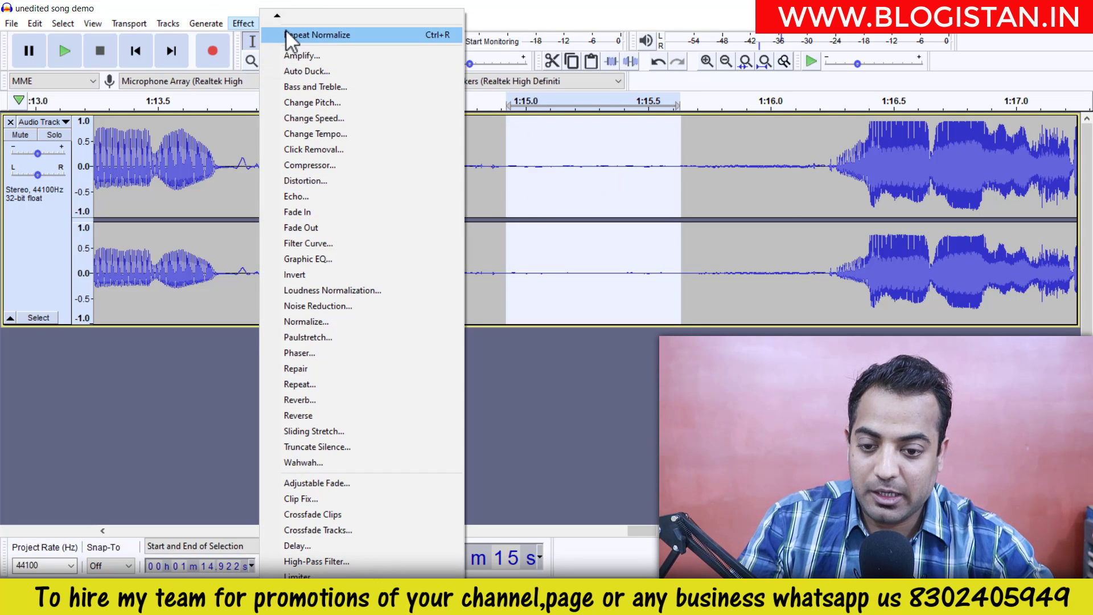
left_click(305, 307)
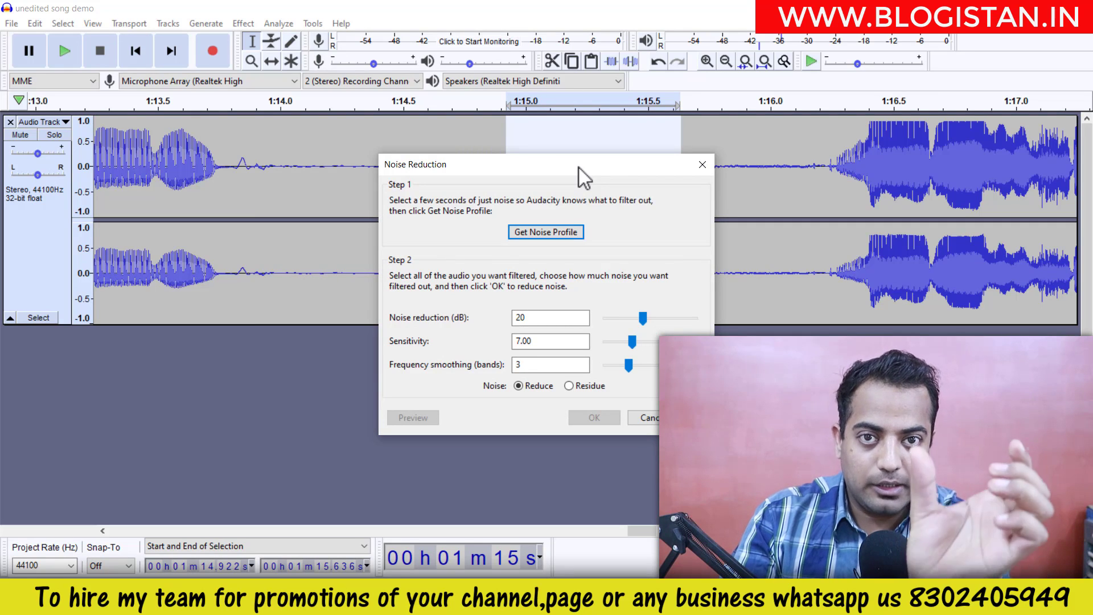
left_click(555, 233)
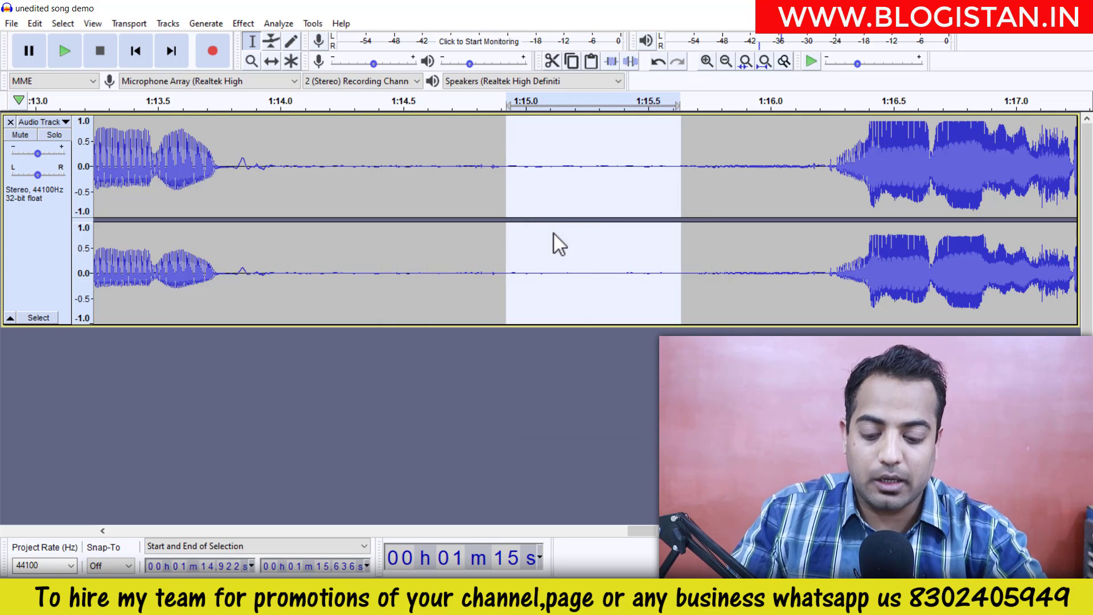
Step: Apply Noise Reduction to the entire track with 20 dB reduction, sensitivity 7.00 and 3 frequency smoothing bands
key("ctrl+a")
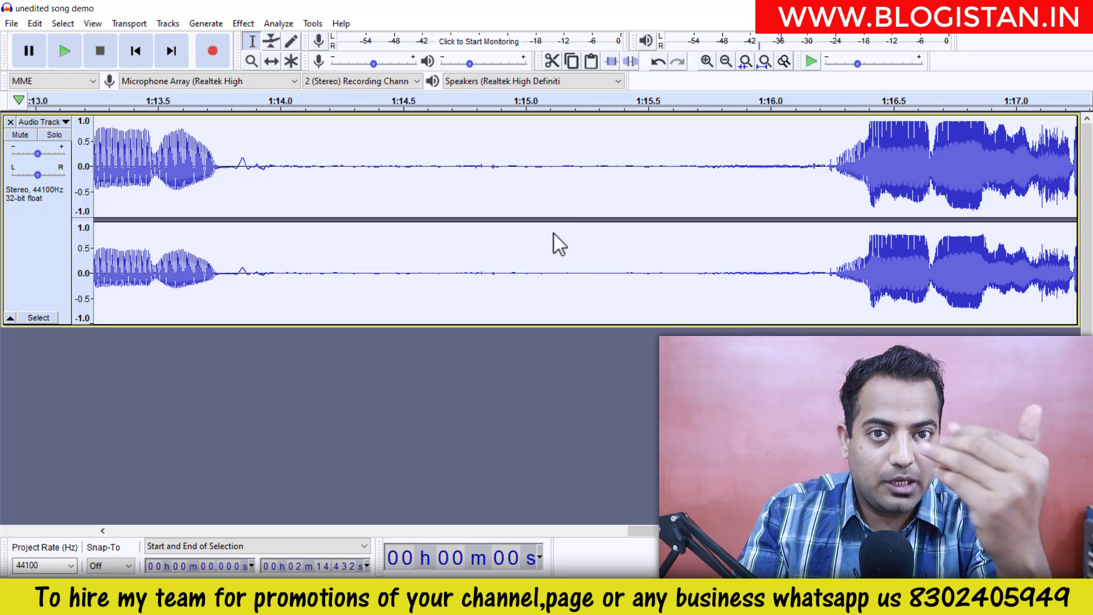
left_click(246, 21)
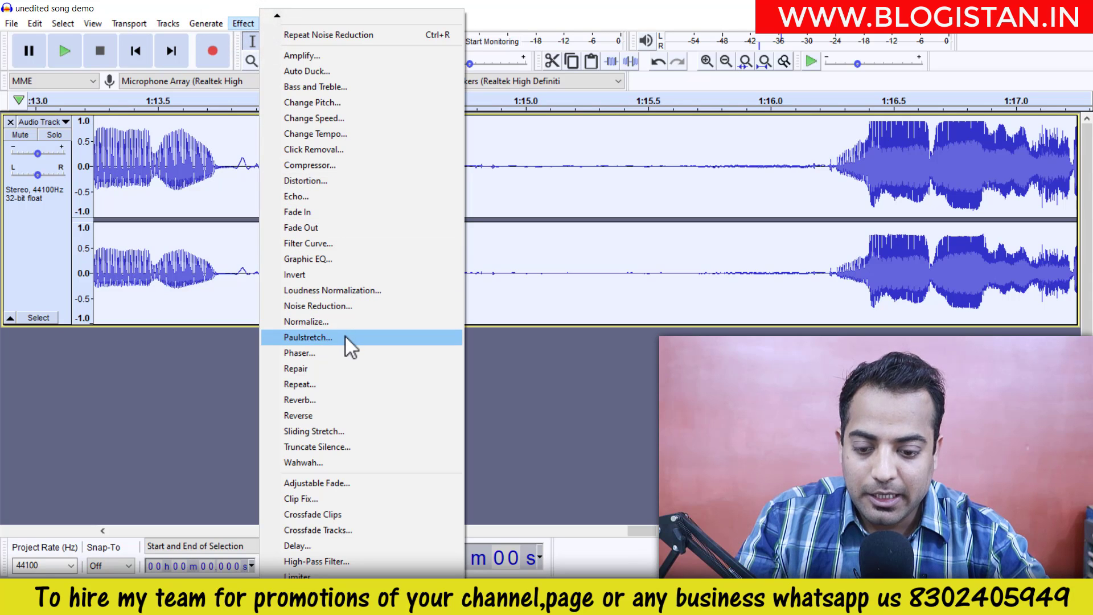
left_click(345, 309)
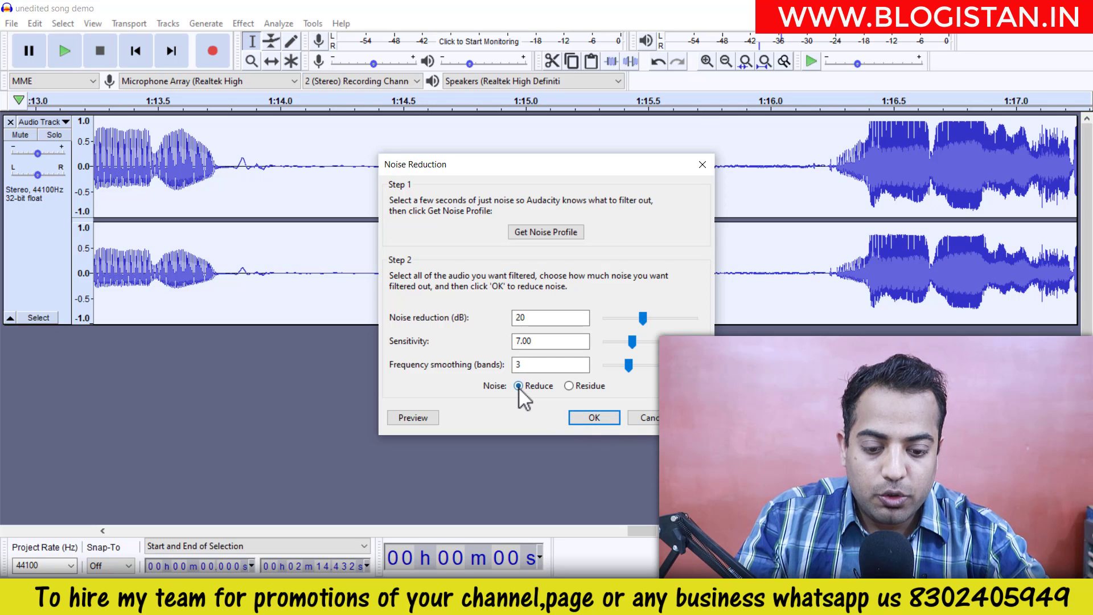
left_click(593, 416)
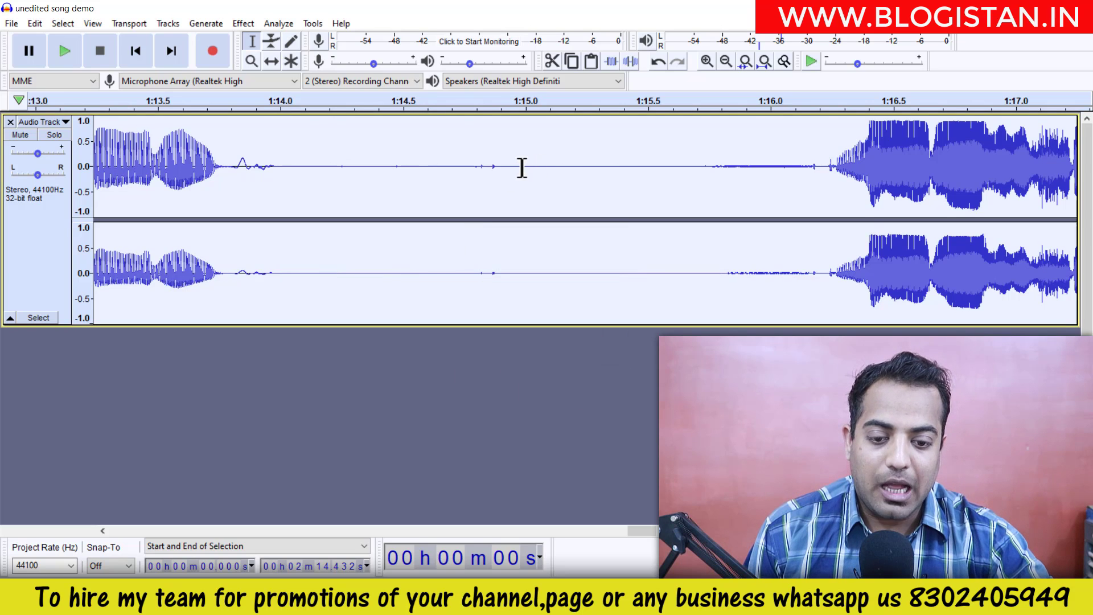
Step: Capture a new noise profile from the silent part between about 1:15.0 and 1:15.5
left_click_drag(522, 168, 688, 199)
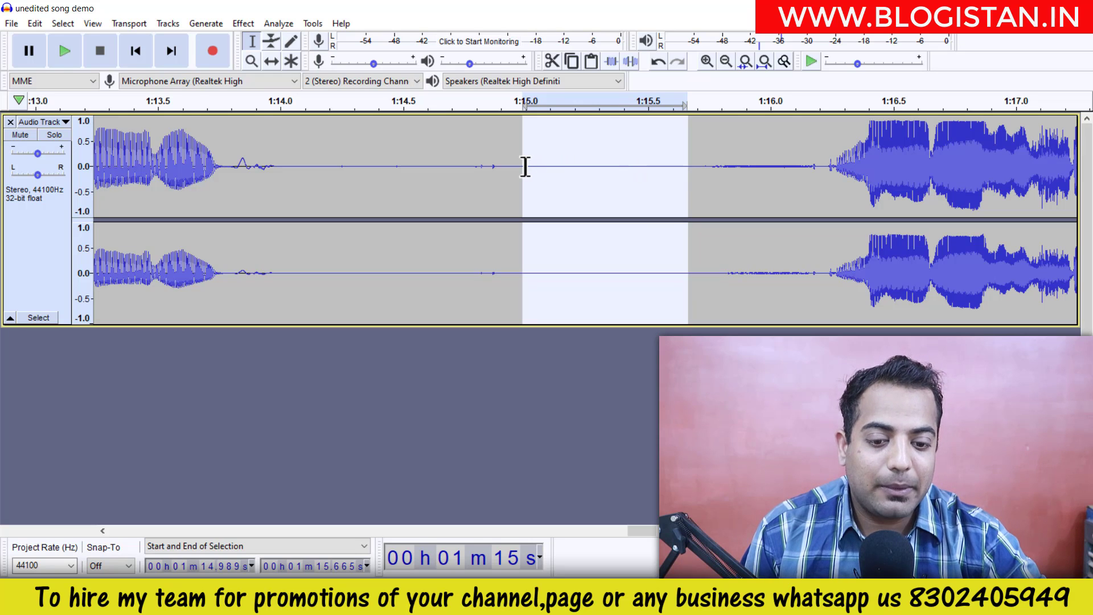
left_click_drag(525, 168, 640, 168)
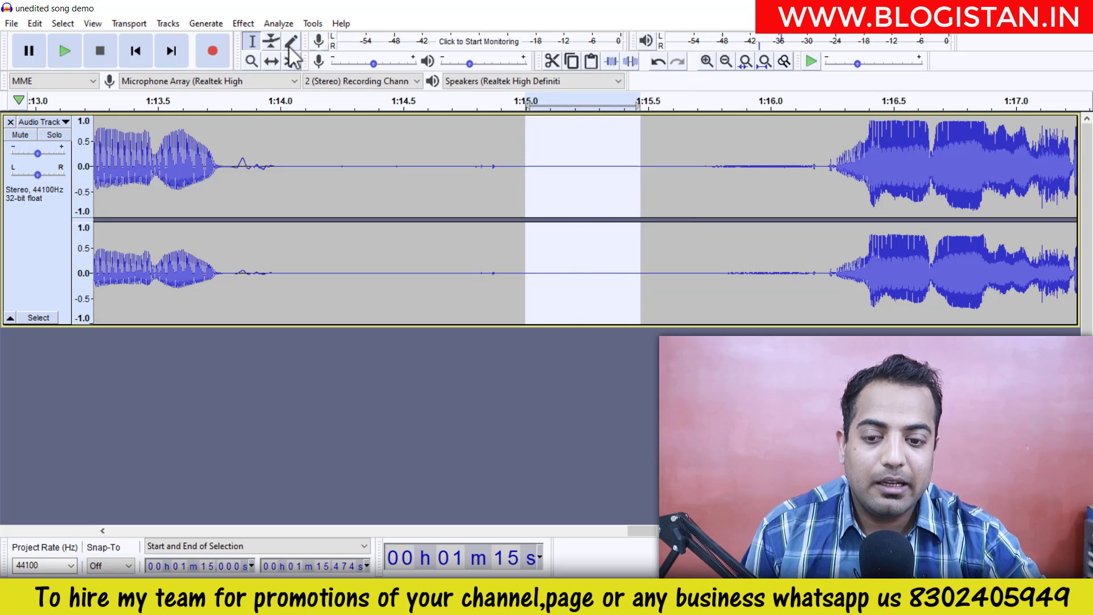
left_click(243, 23)
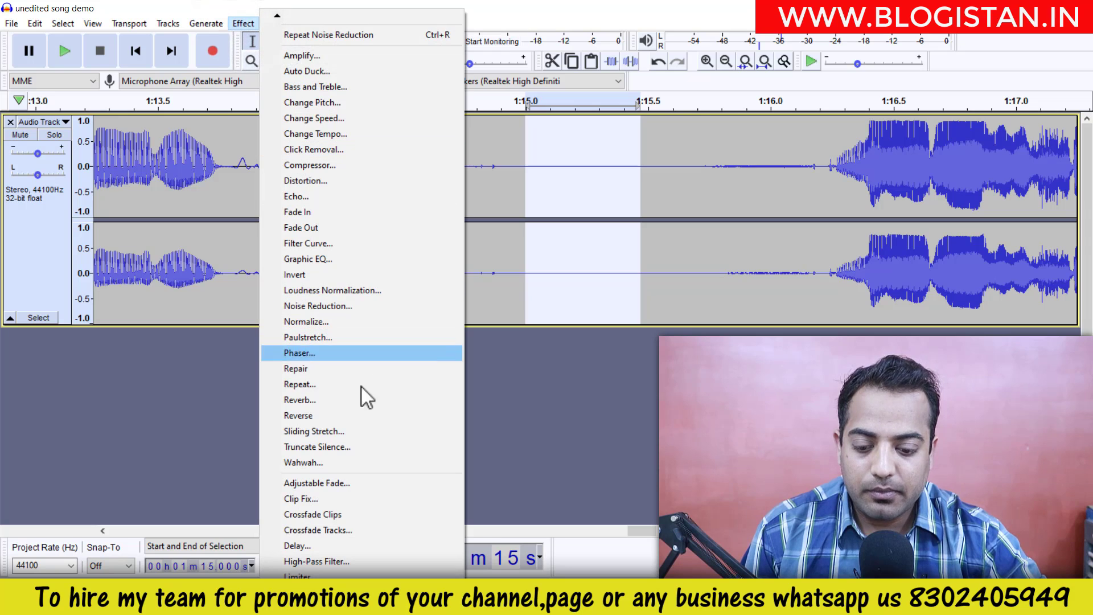
left_click(321, 308)
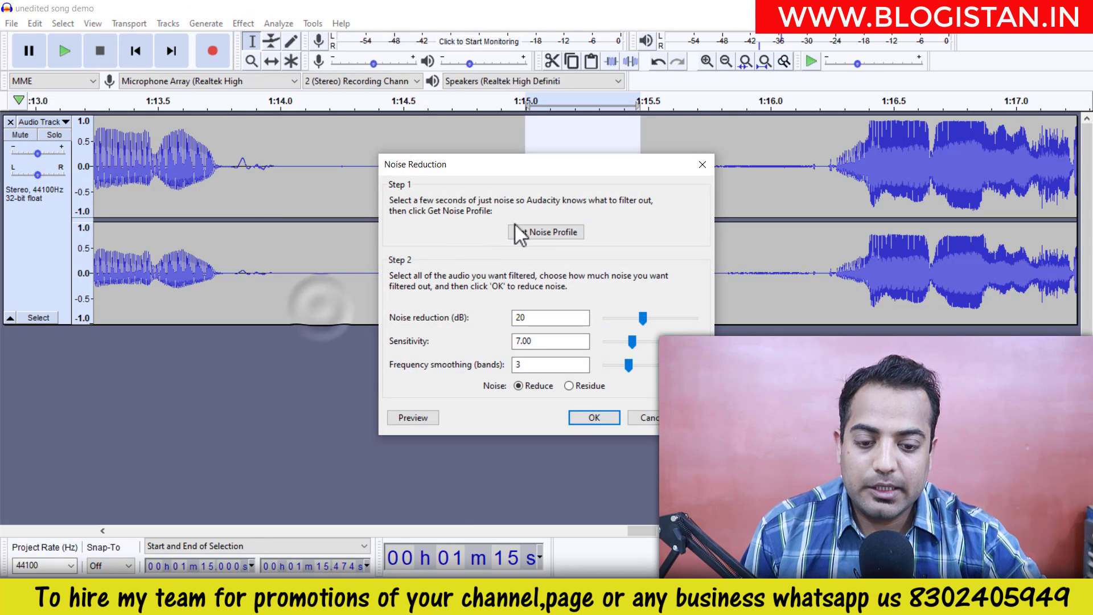
left_click(552, 233)
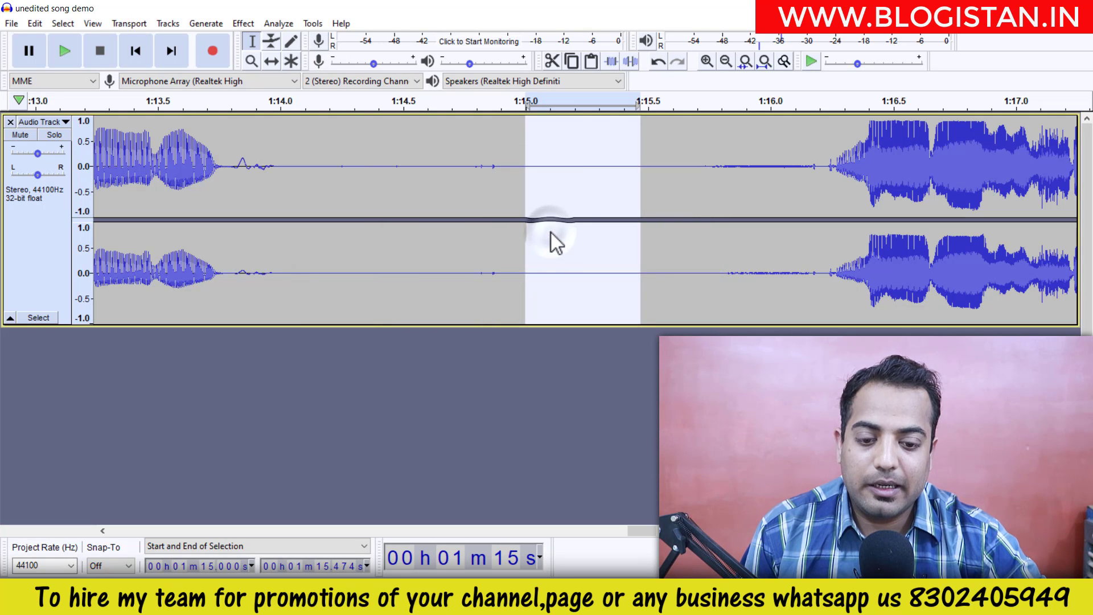
Step: Apply Loudness Normalization to the entire track, setting perceived loudness to -20.0 LUFS
left_click(445, 151)
key("ctrl+2")
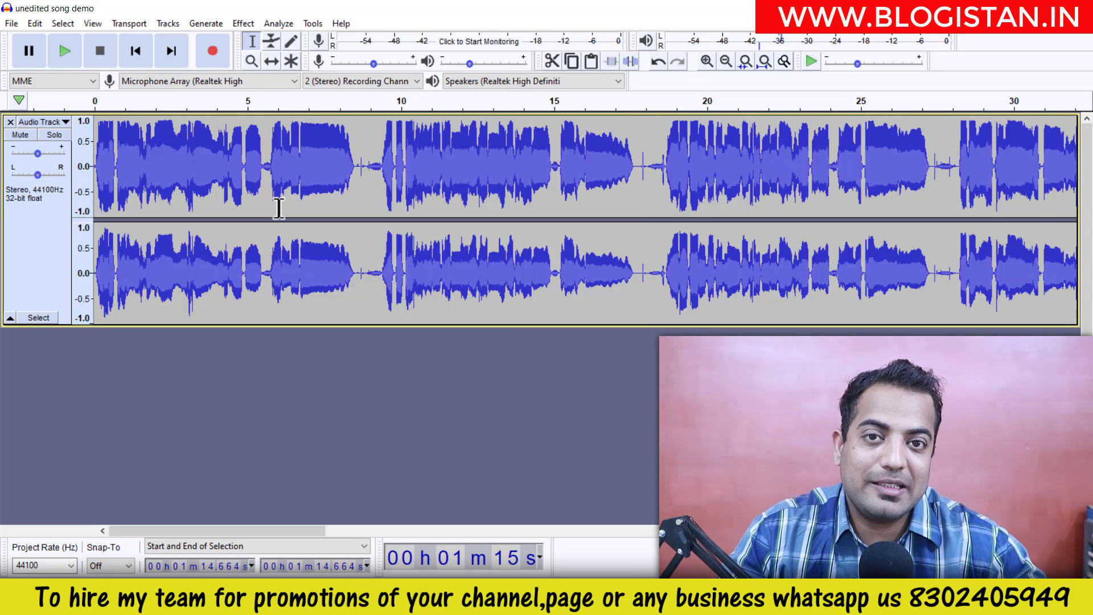
left_click(278, 174)
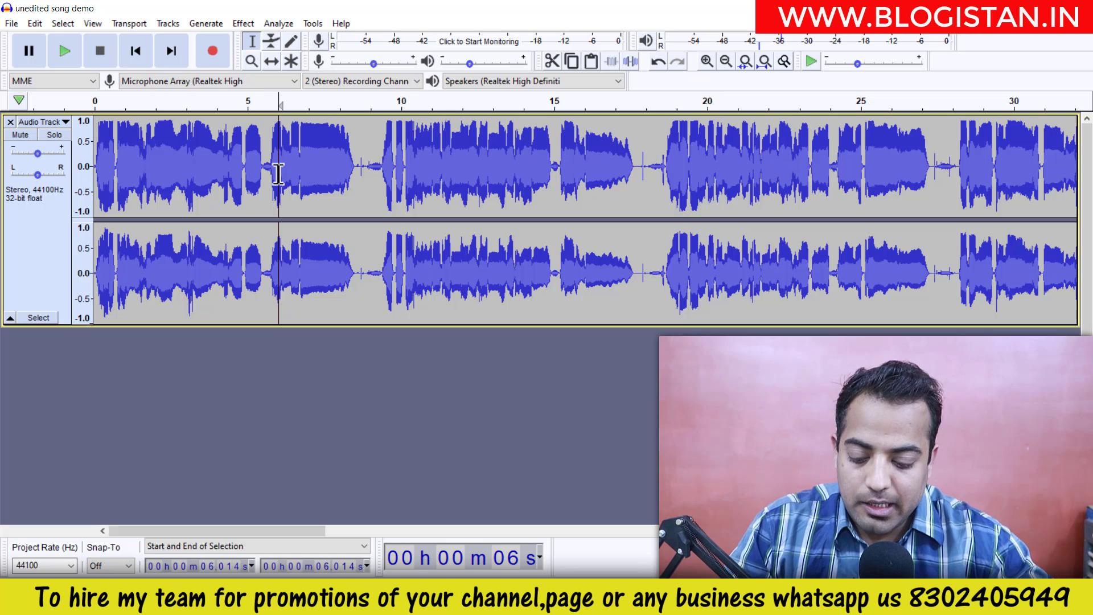
key("ctrl+a")
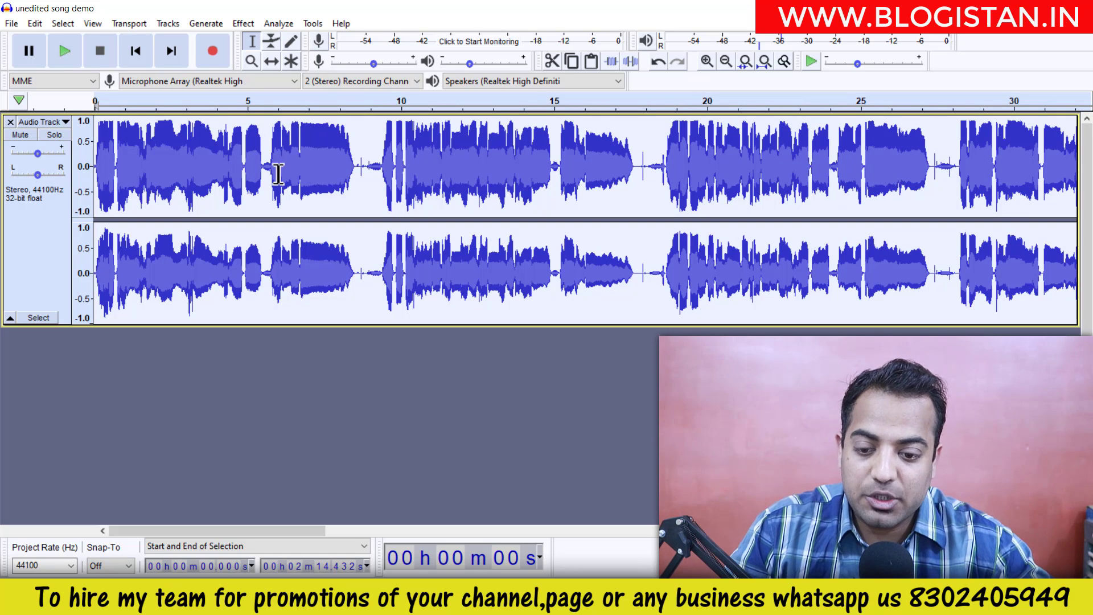
left_click(243, 23)
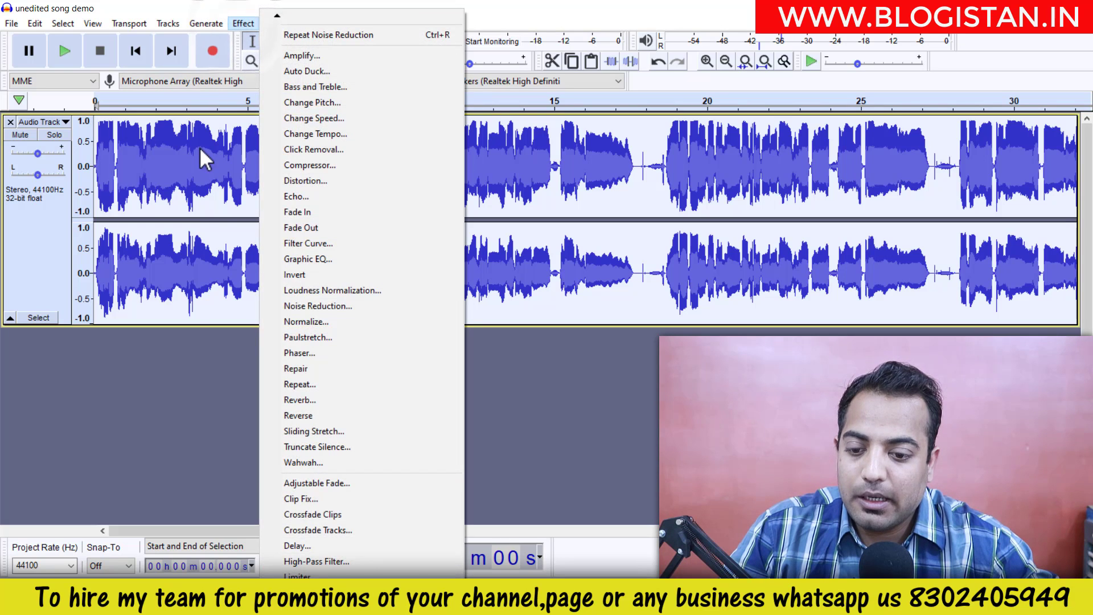
left_click(200, 147)
key("ctrl+a")
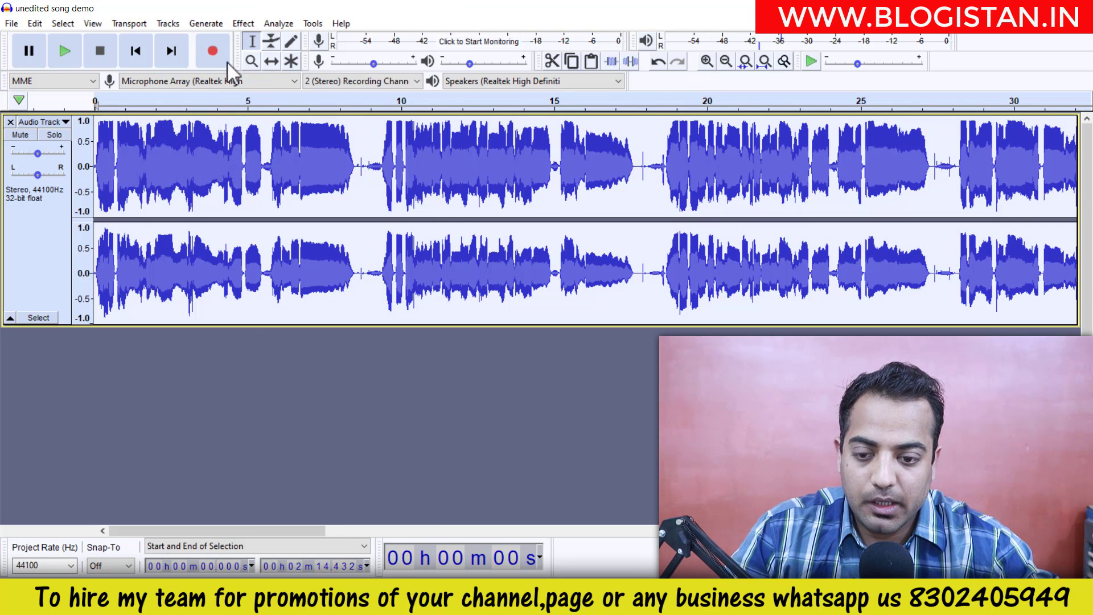
left_click(243, 23)
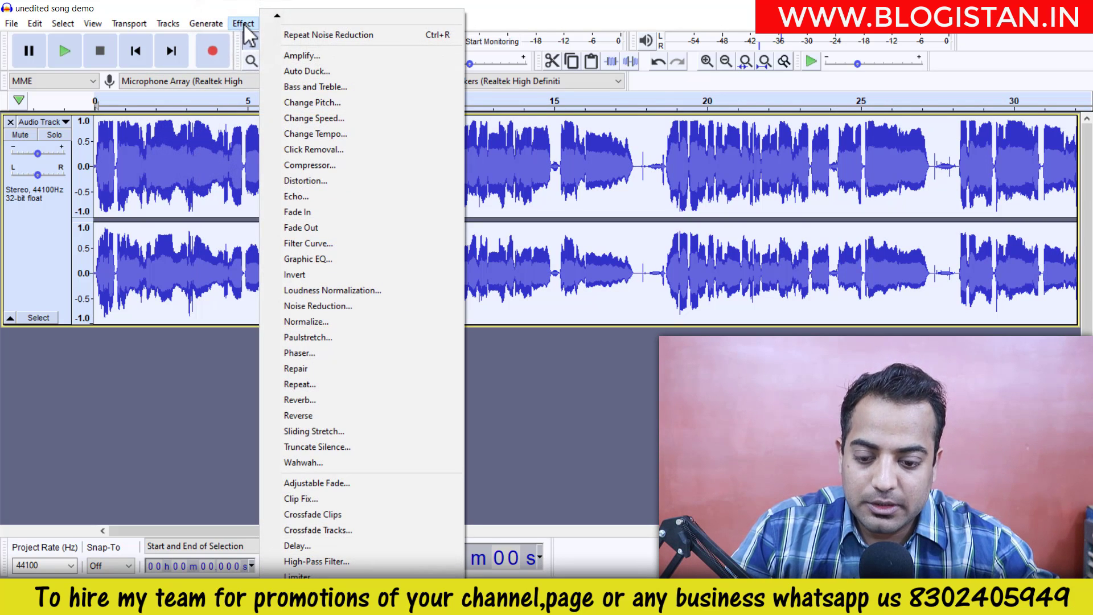
left_click(330, 289)
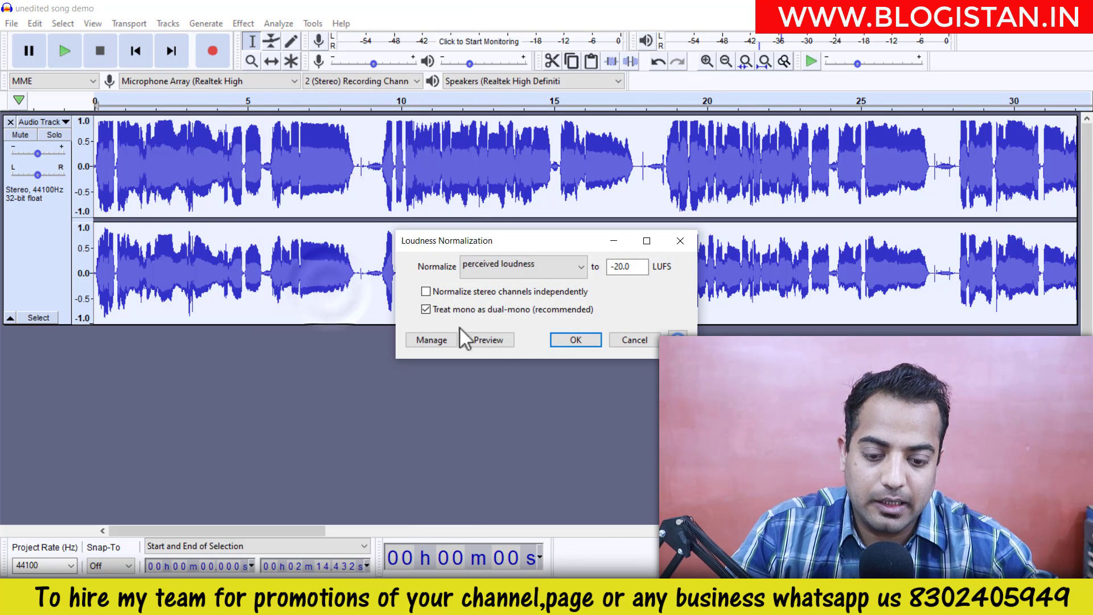
left_click(576, 340)
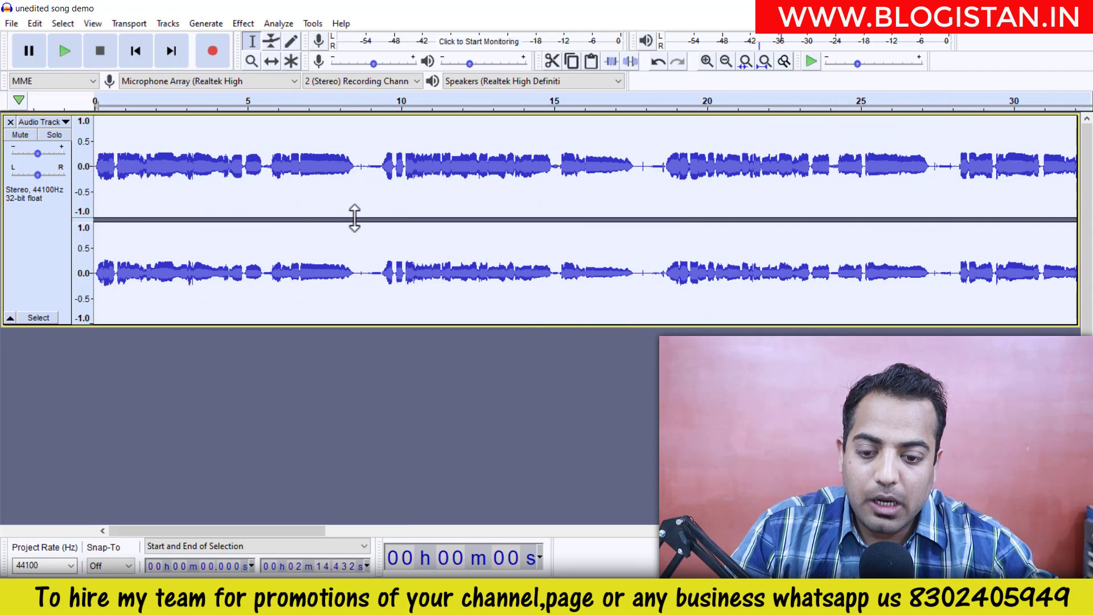
scroll(355, 218, "up", 1, "ctrl")
scroll(354, 218, "down", 2, "ctrl")
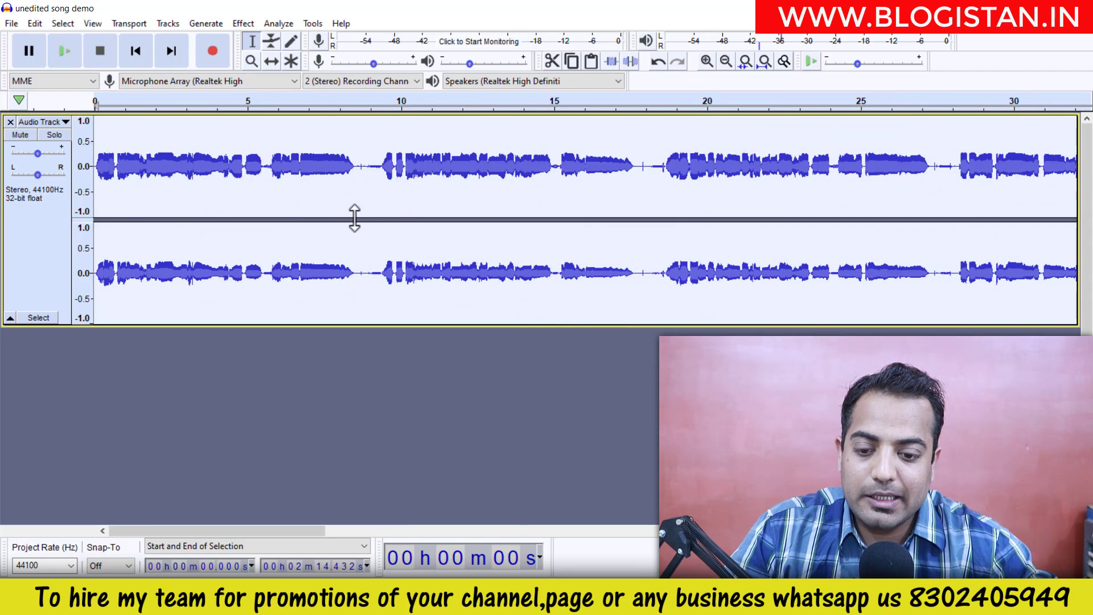
scroll(354, 218, "down", 1, "ctrl")
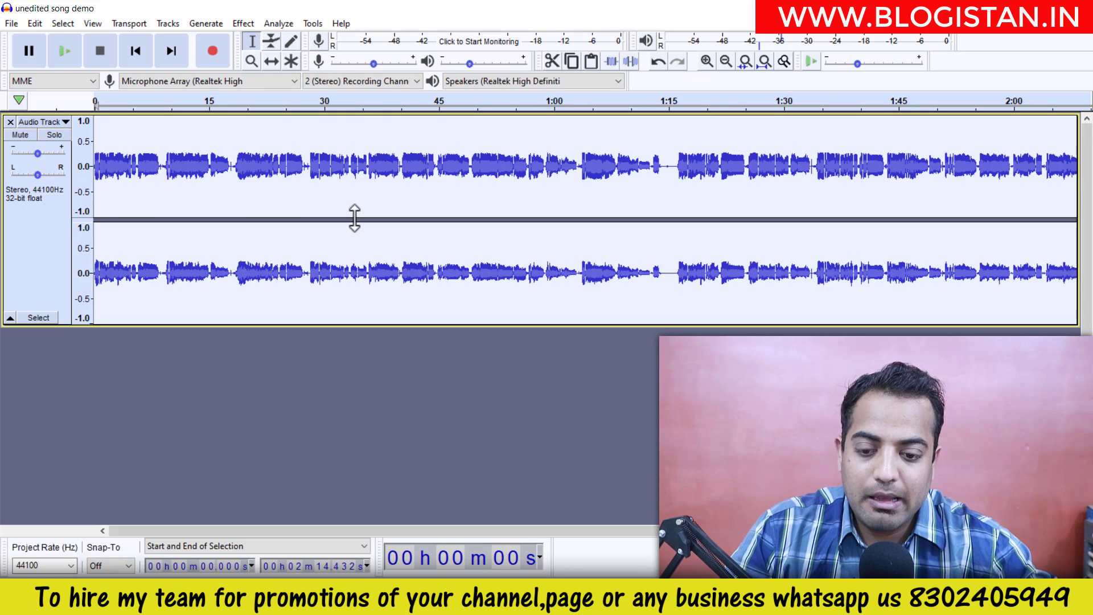